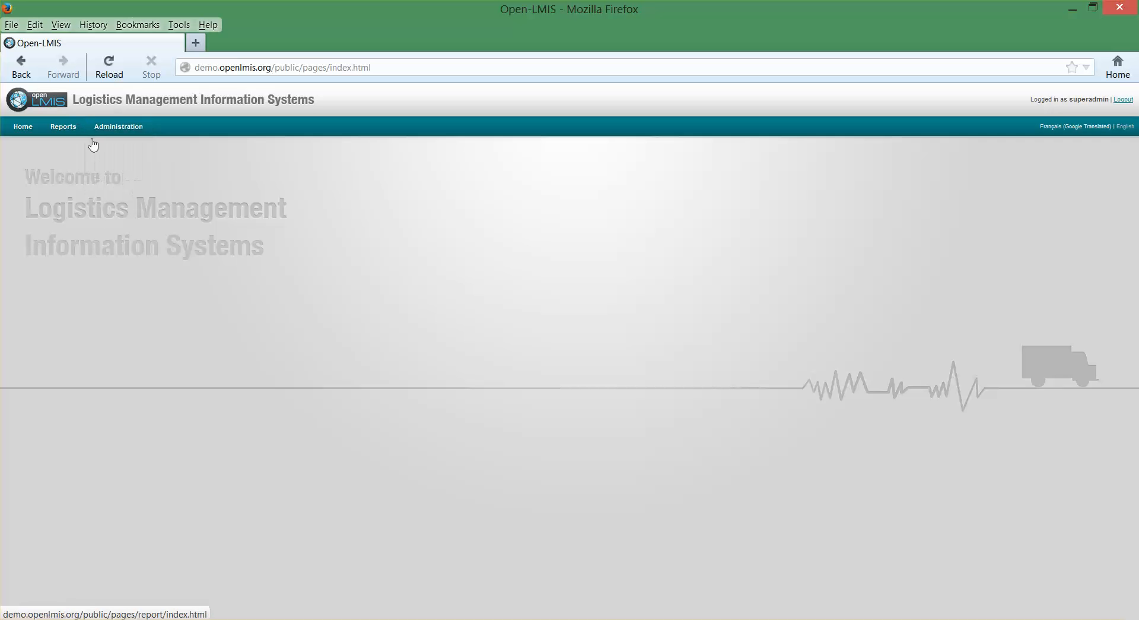
Open the R & R Template configuration of the Essential Medicines program for editing
left_click(118, 128)
mouse_move(116, 167)
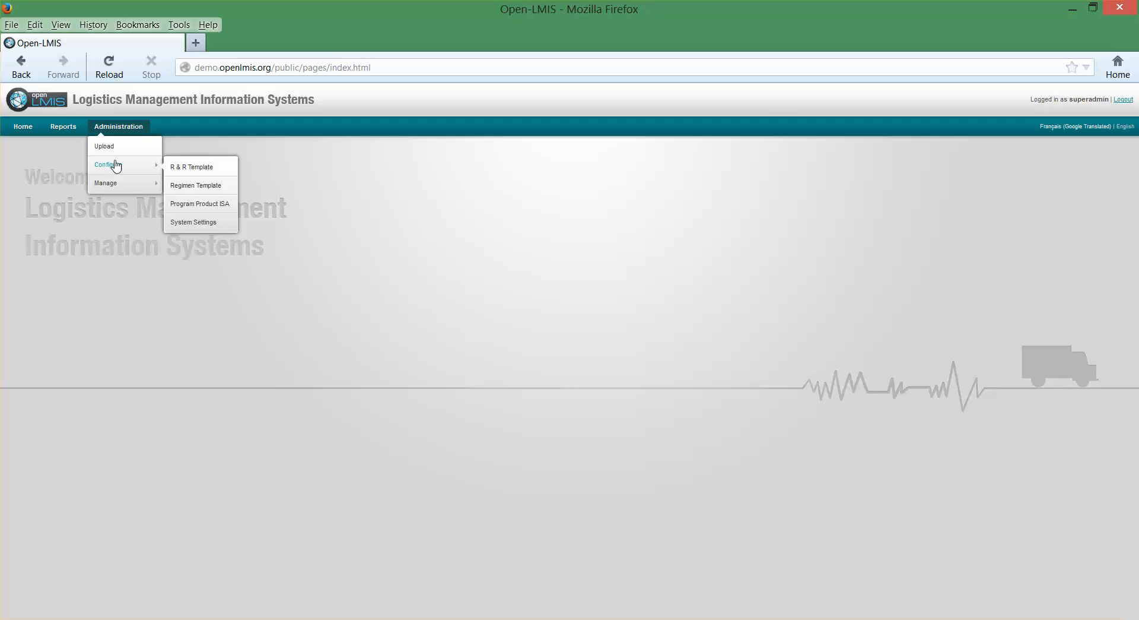
left_click(174, 168)
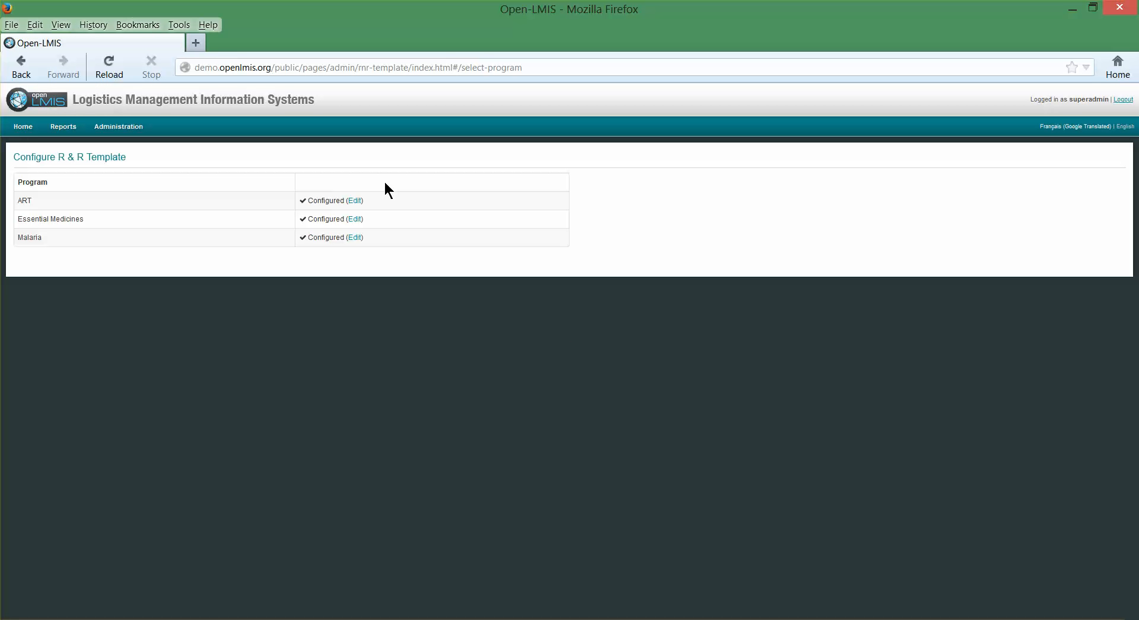
left_click(355, 219)
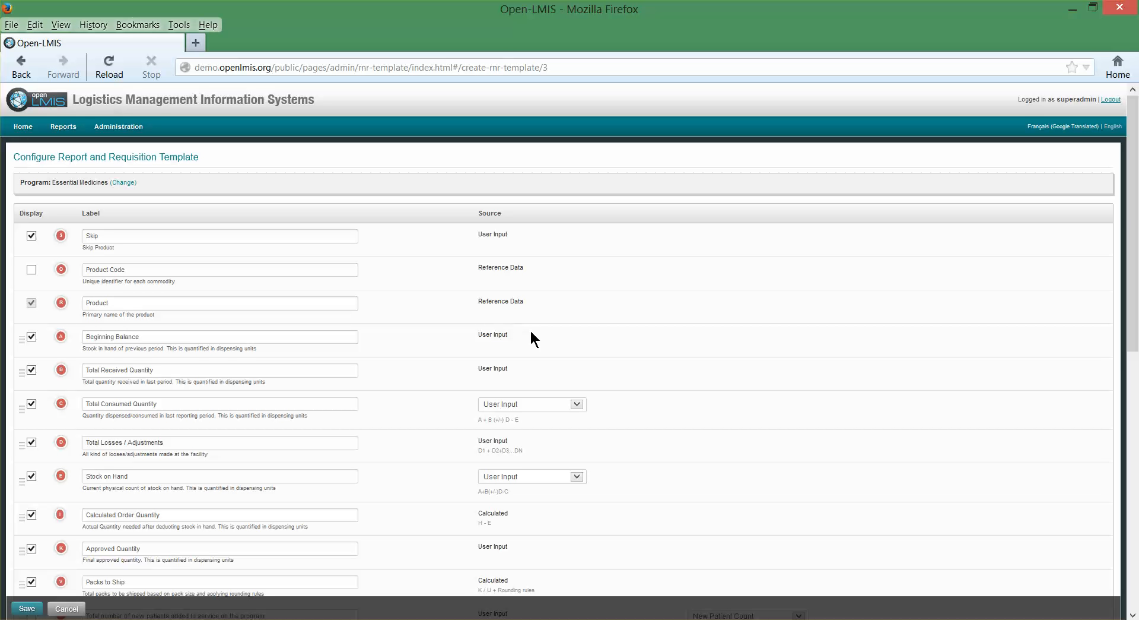
Display the column for the total number of new patients added to service and hide the Packs to Ship column
scroll(387, 326, "down", 10)
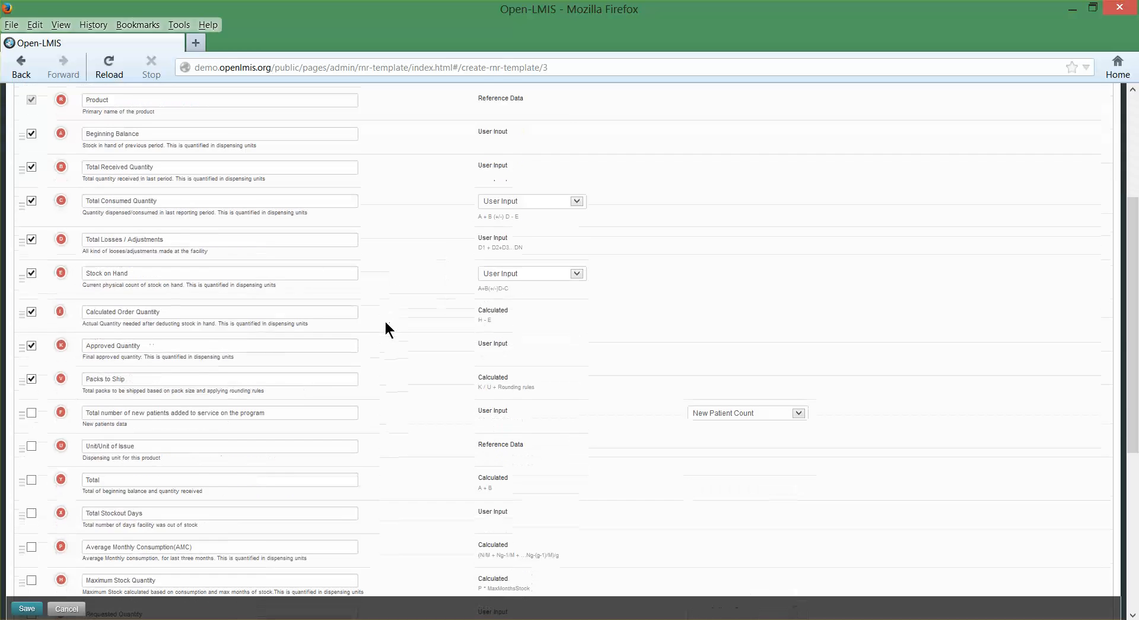
scroll(385, 324, "up", 10)
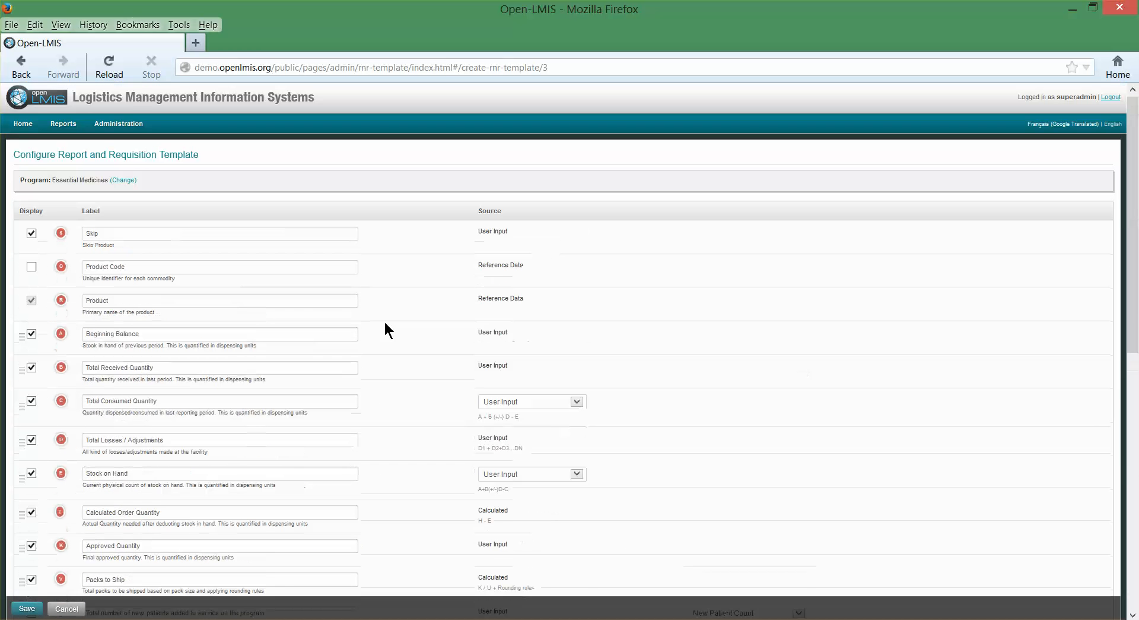
scroll(385, 330, "down", 5)
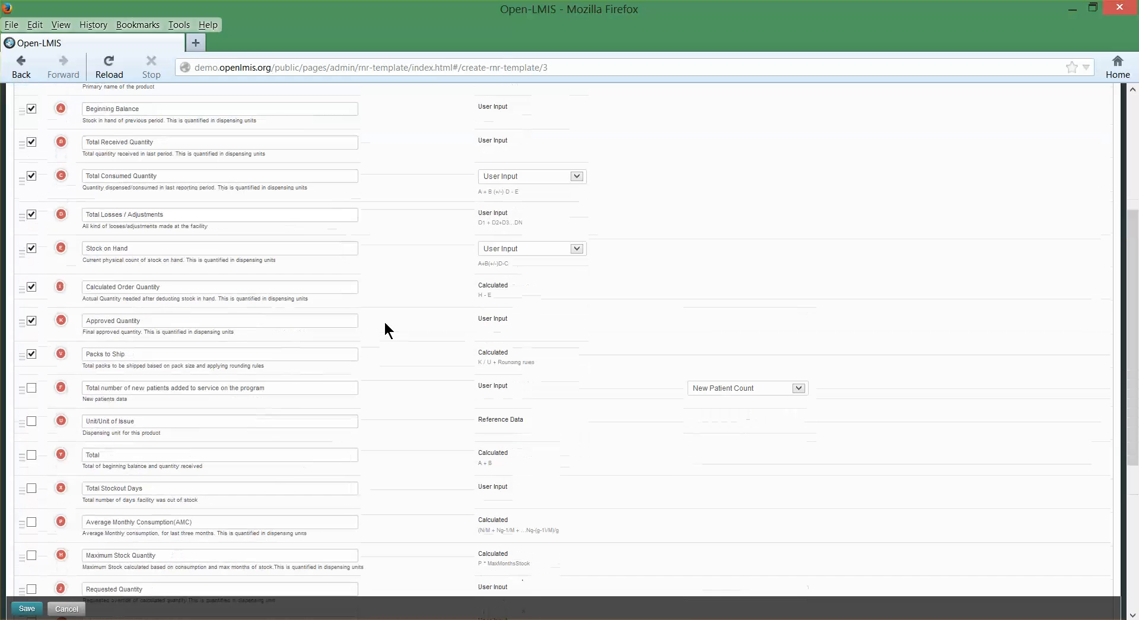
scroll(386, 329, "up", 2)
scroll(171, 172, "up", 2)
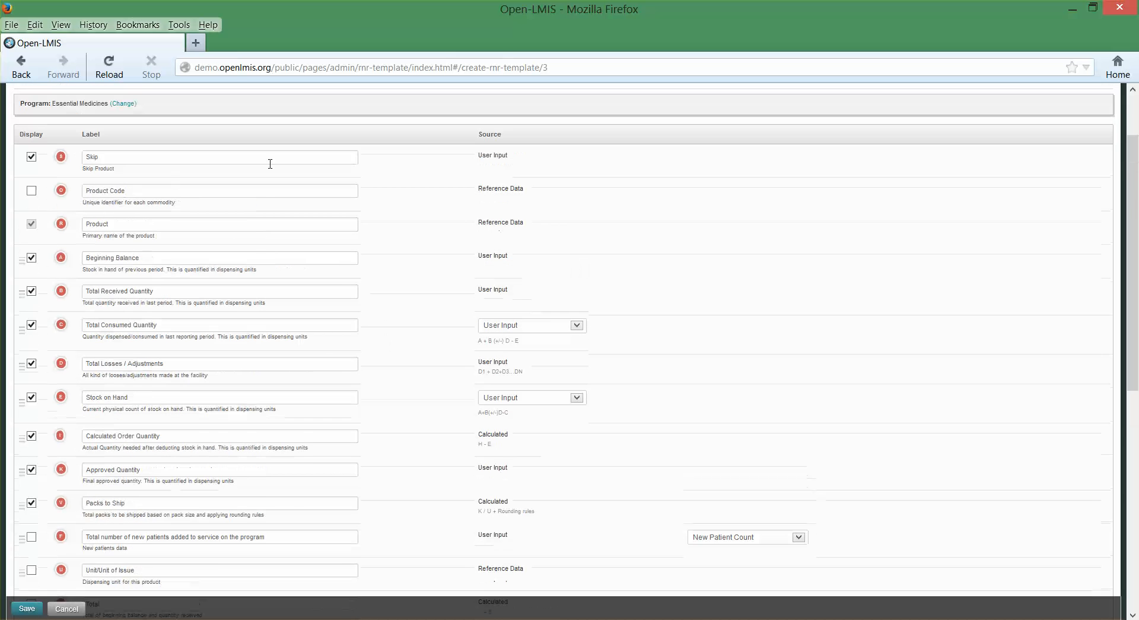
scroll(387, 304, "down", 3)
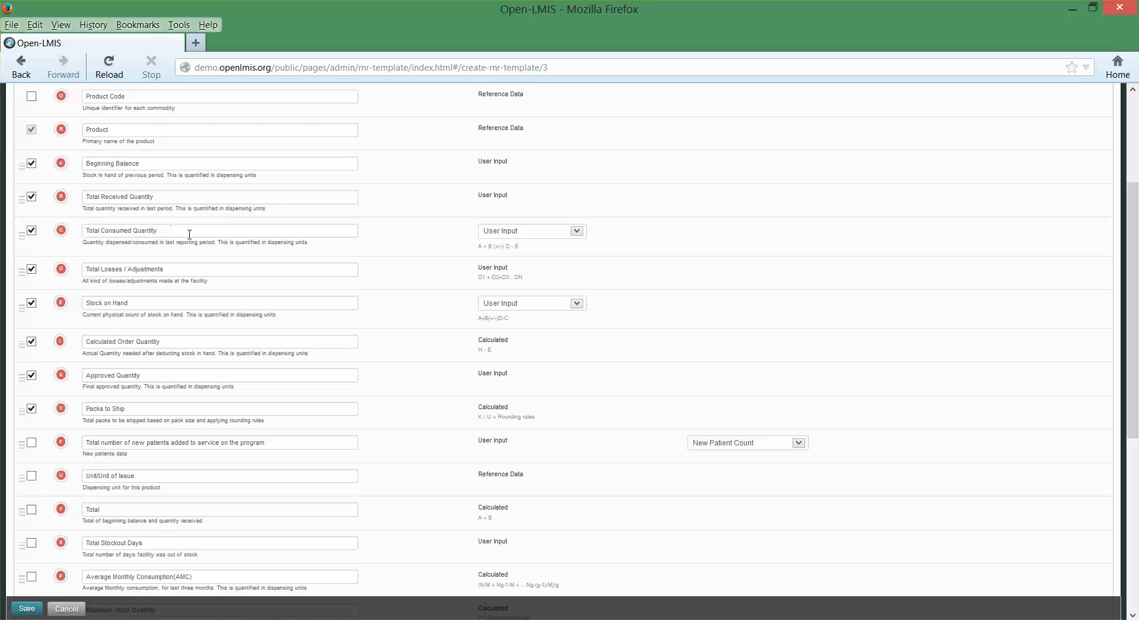
scroll(410, 347, "down", 3)
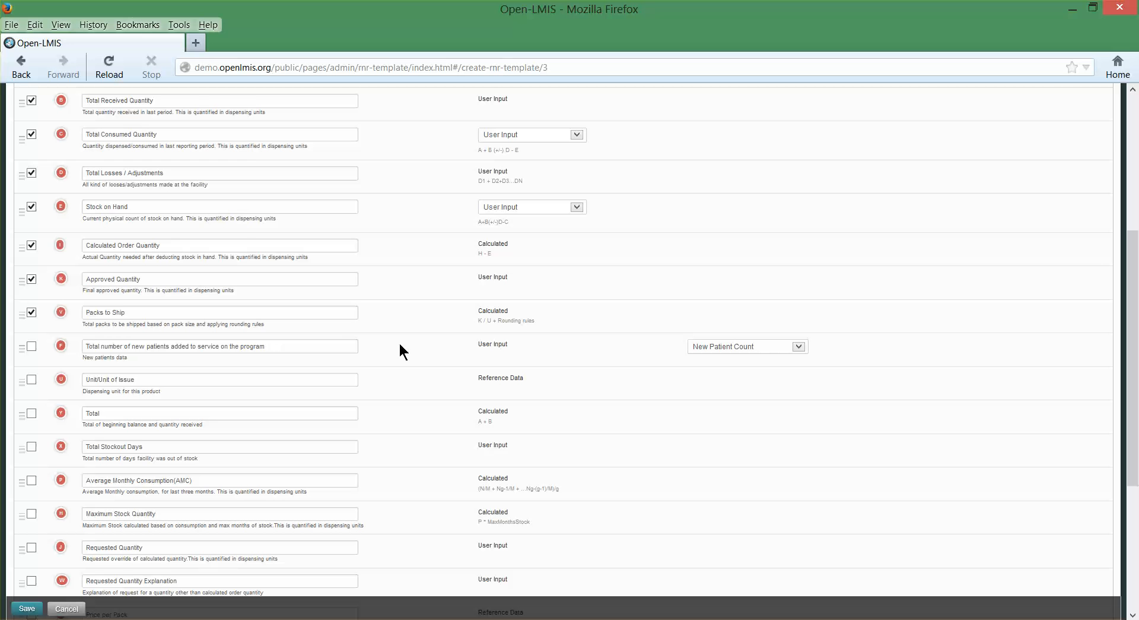
left_click(31, 347)
left_click(34, 312)
Rename the Stock on Hand column label to "Remaning Balance"
scroll(409, 317, "up", 4)
left_click_drag(132, 330, 32, 325)
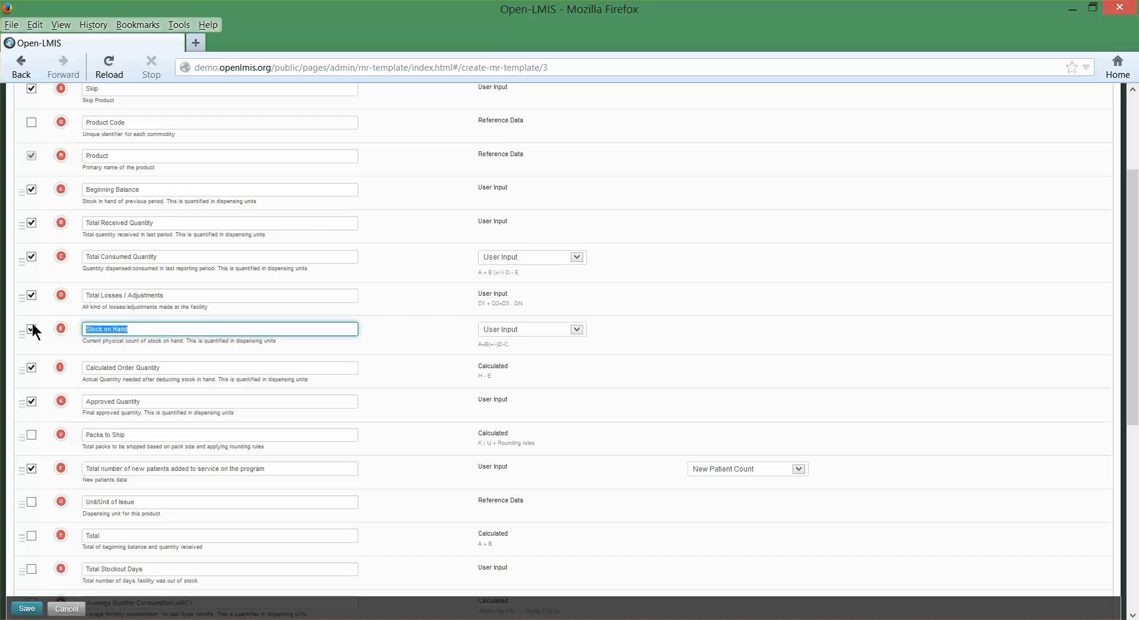
type("Reman")
type("ing Balan")
type("n")
left_click(397, 392)
Move the row for the total number of new patients directly below Remaning Balance, ahead of Calculated Order Quantity
scroll(431, 433, "down", 3)
scroll(426, 437, "up", 1)
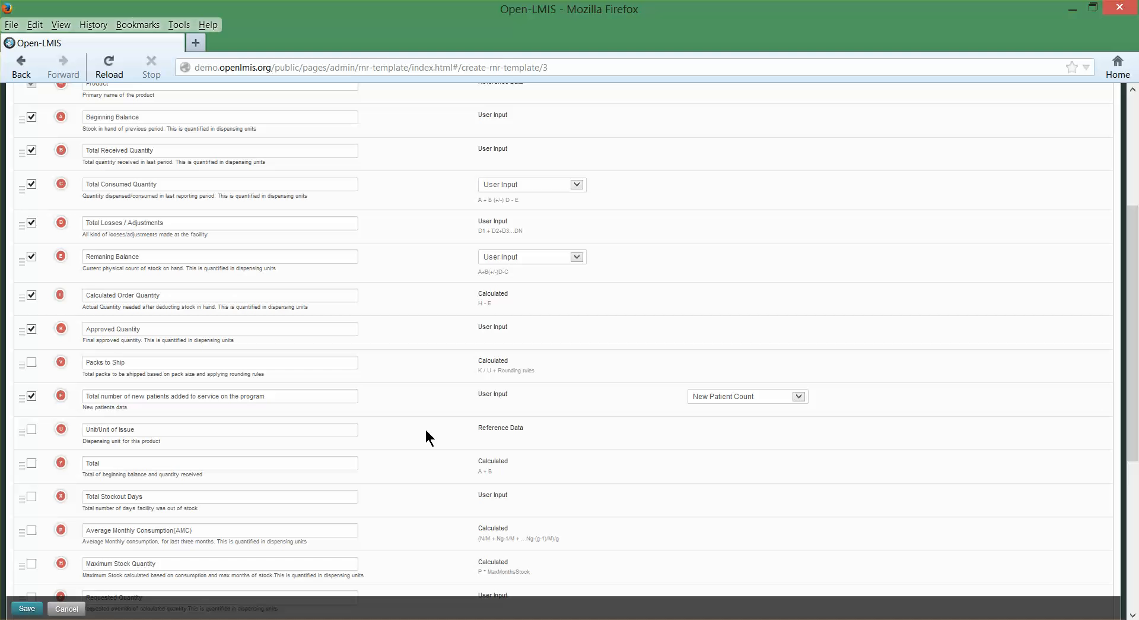
left_click(137, 400)
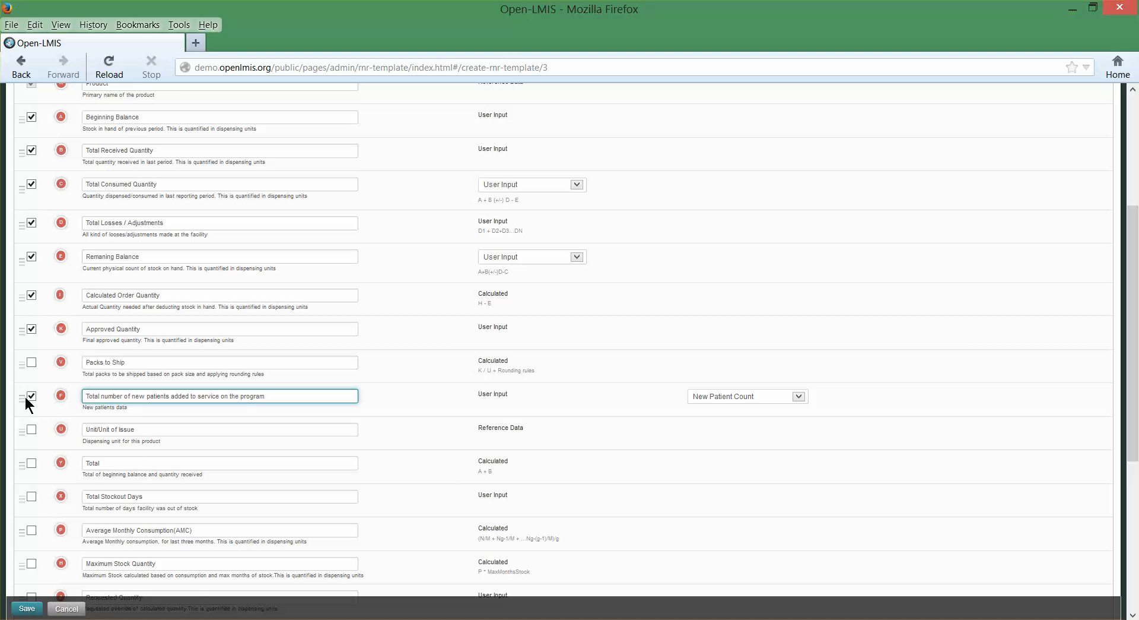
left_click_drag(21, 397, 22, 282)
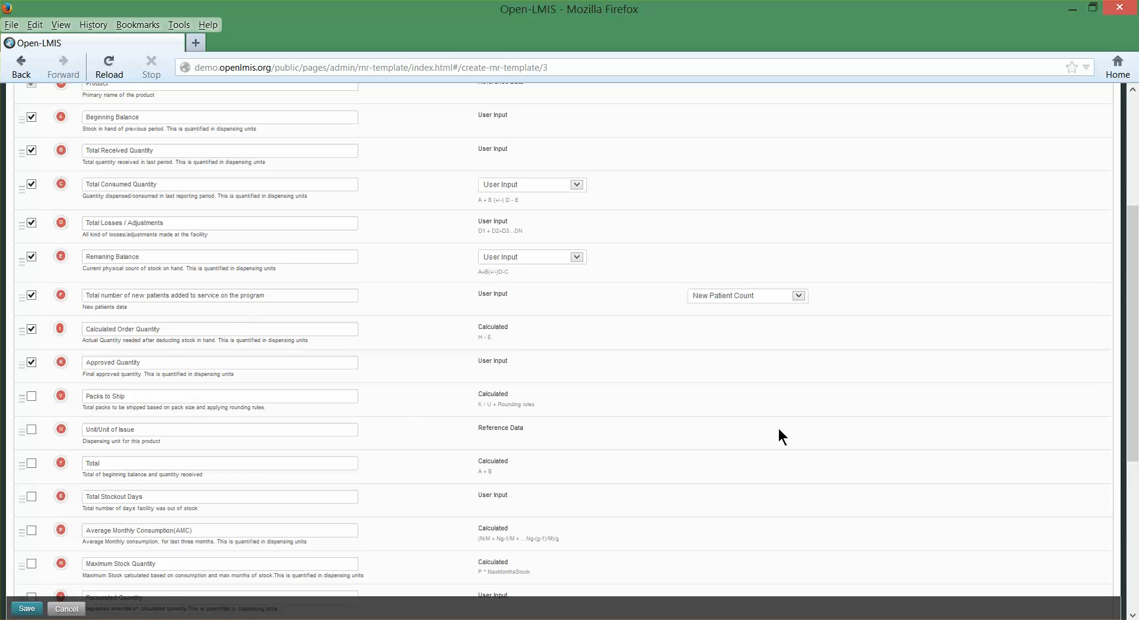
Try switching the source of the Remaning Balance column and set it back to User Input
scroll(757, 428, "up", 3)
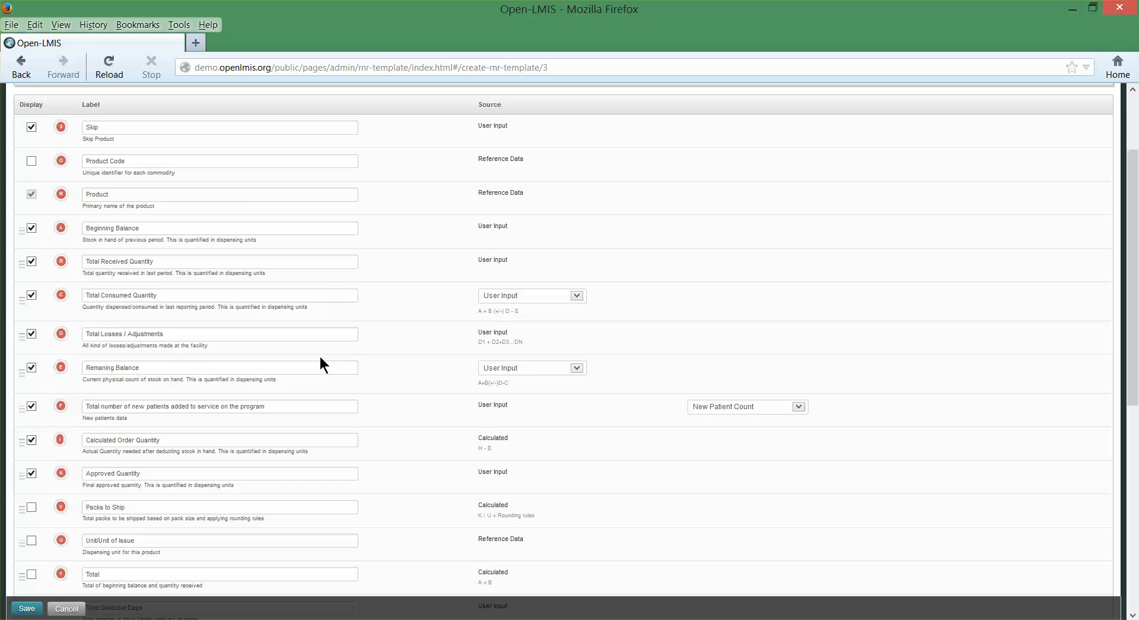
left_click(576, 369)
left_click(572, 389)
left_click(576, 369)
left_click(565, 382)
scroll(785, 478, "down", 5)
scroll(764, 464, "up", 7)
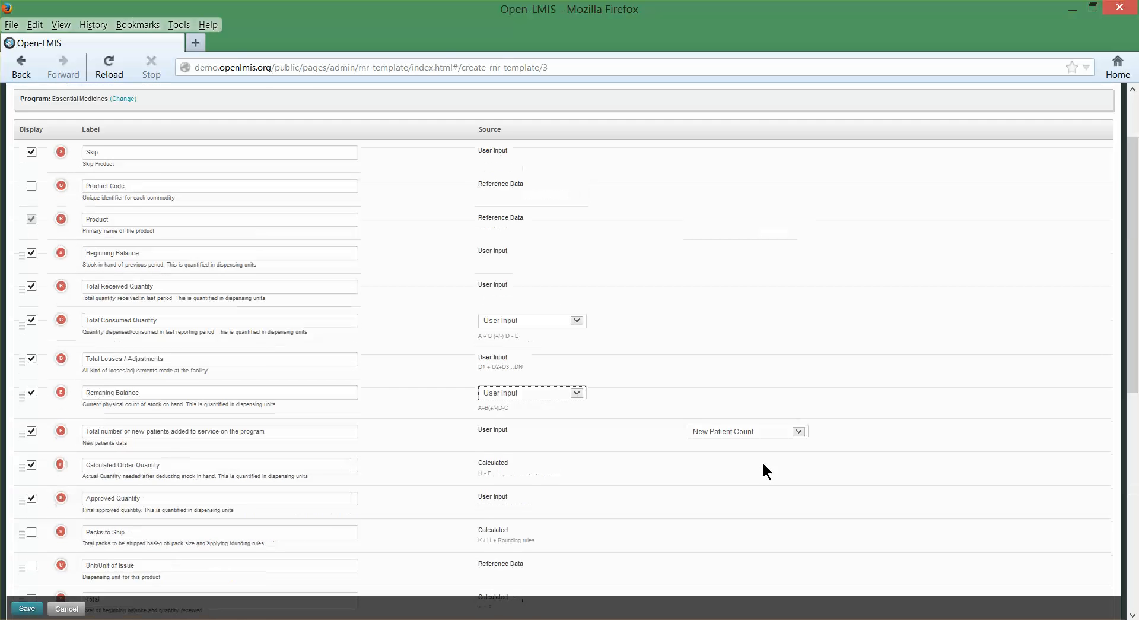
scroll(761, 463, "down", 2)
scroll(761, 464, "down", 2)
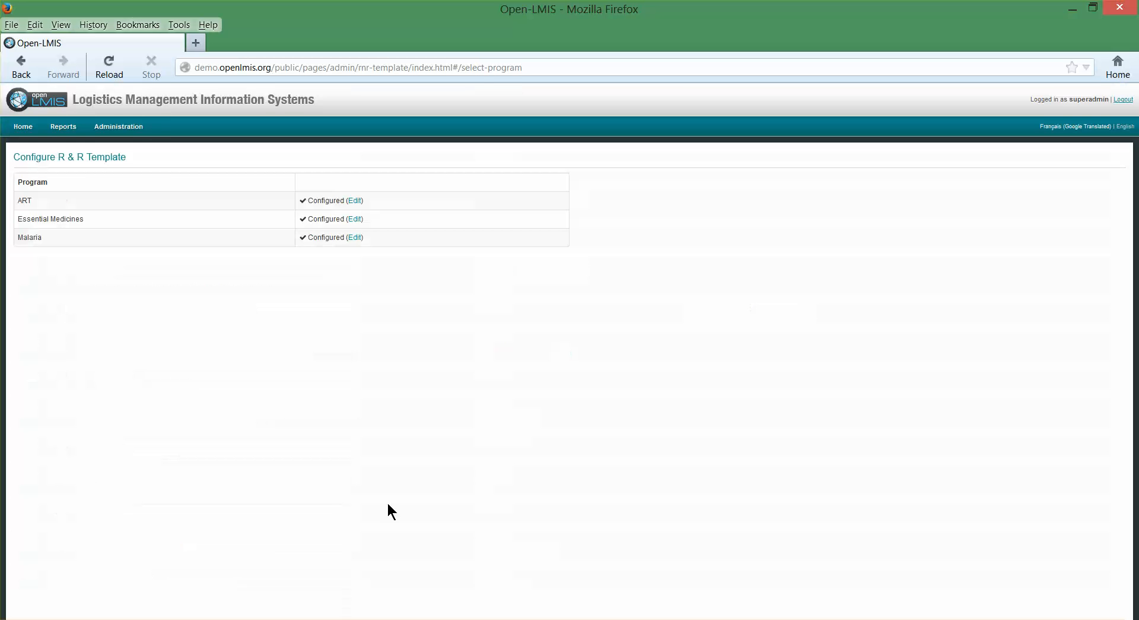
Open the Regimen Template configuration of the ART program for editing
mouse_move(132, 127)
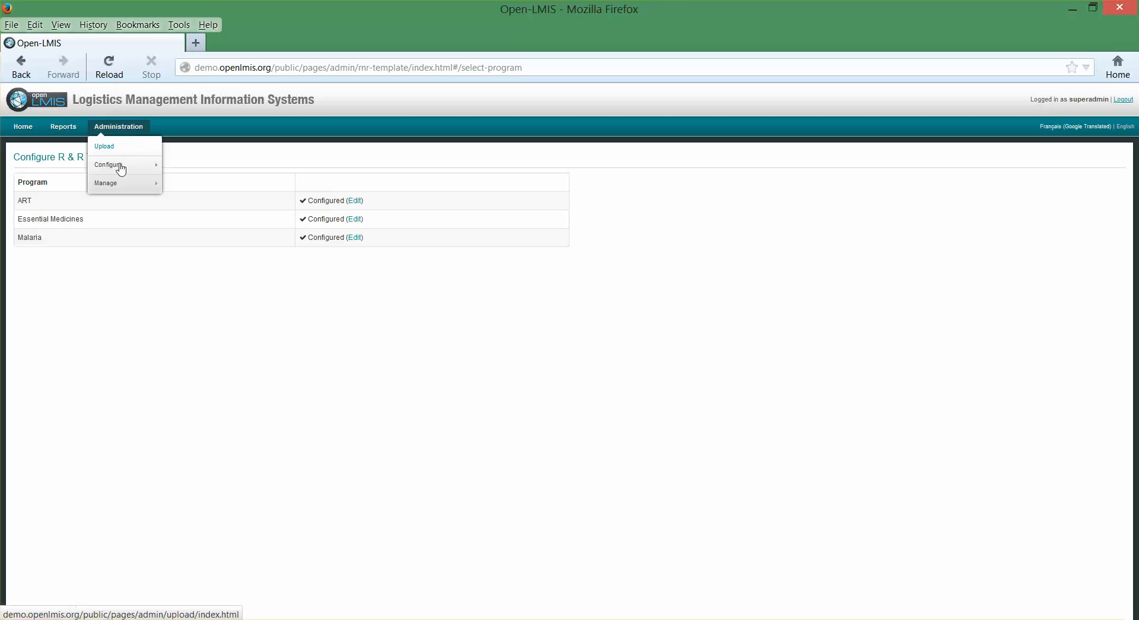
mouse_move(118, 168)
left_click(190, 186)
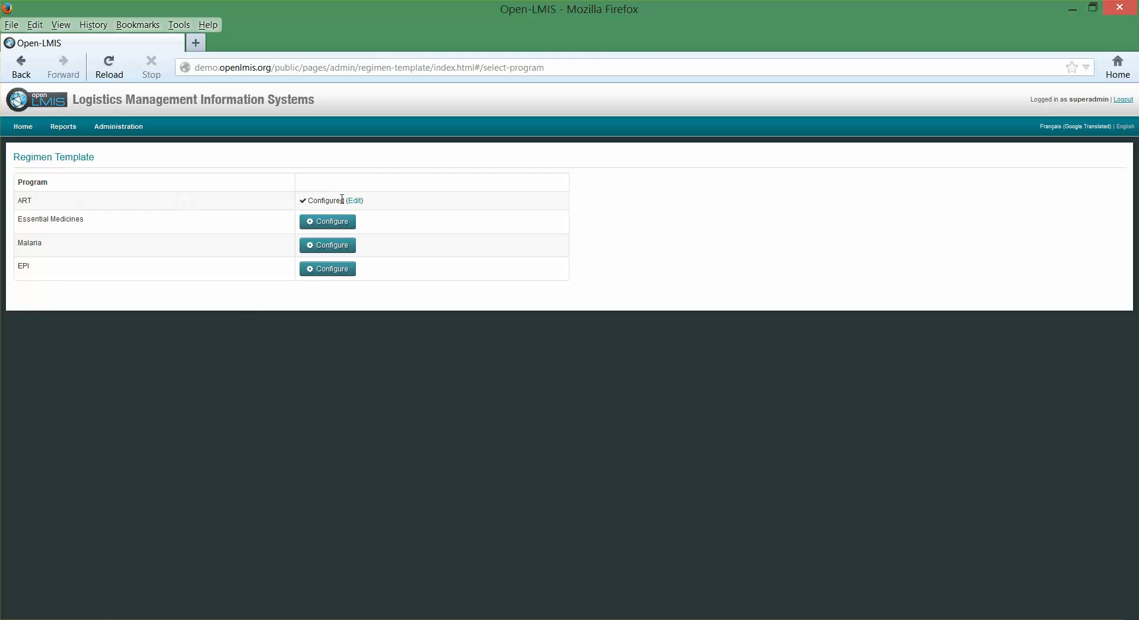
left_click(356, 200)
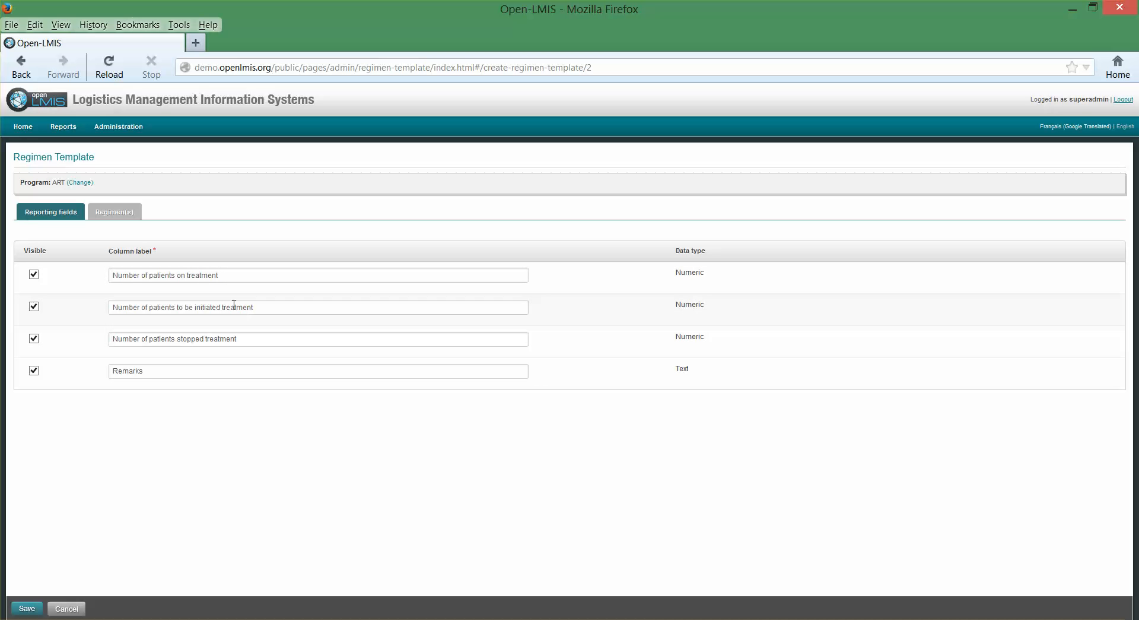
Relabel the first reporting column "Number of patients on regamen" and hide the "Number of patients to be initiated treatment" column
double_click(189, 276)
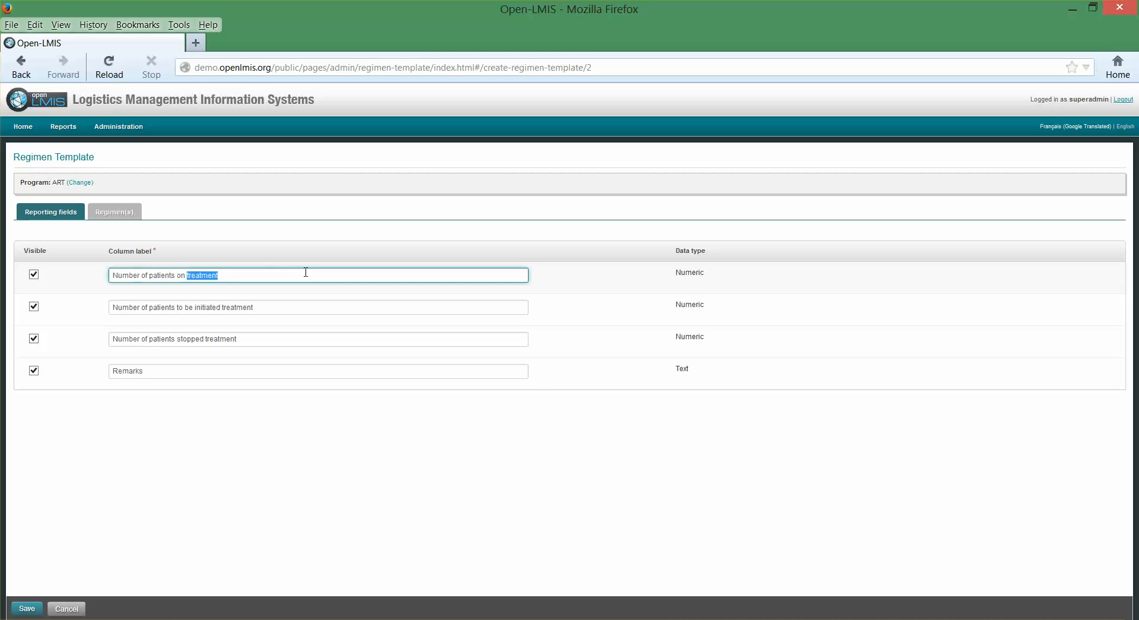
type("regamin")
key("BackSpace")
key("BackSpace")
key("BackSpace")
type("men")
left_click(34, 306)
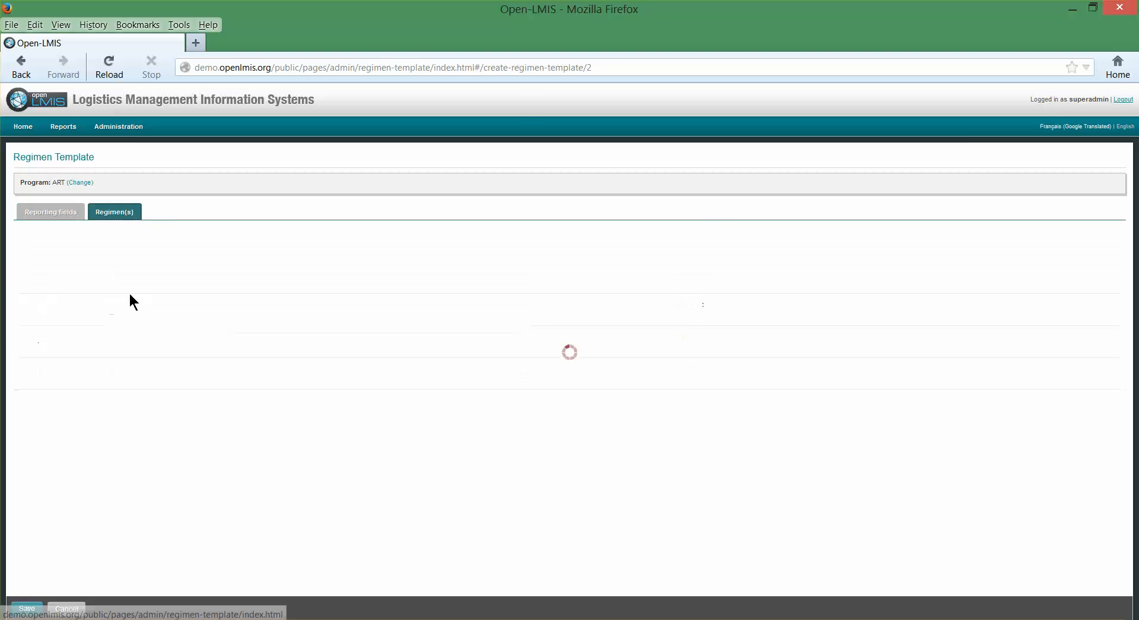
View the ART program's list of regimens and cancel the template edits
left_click(115, 213)
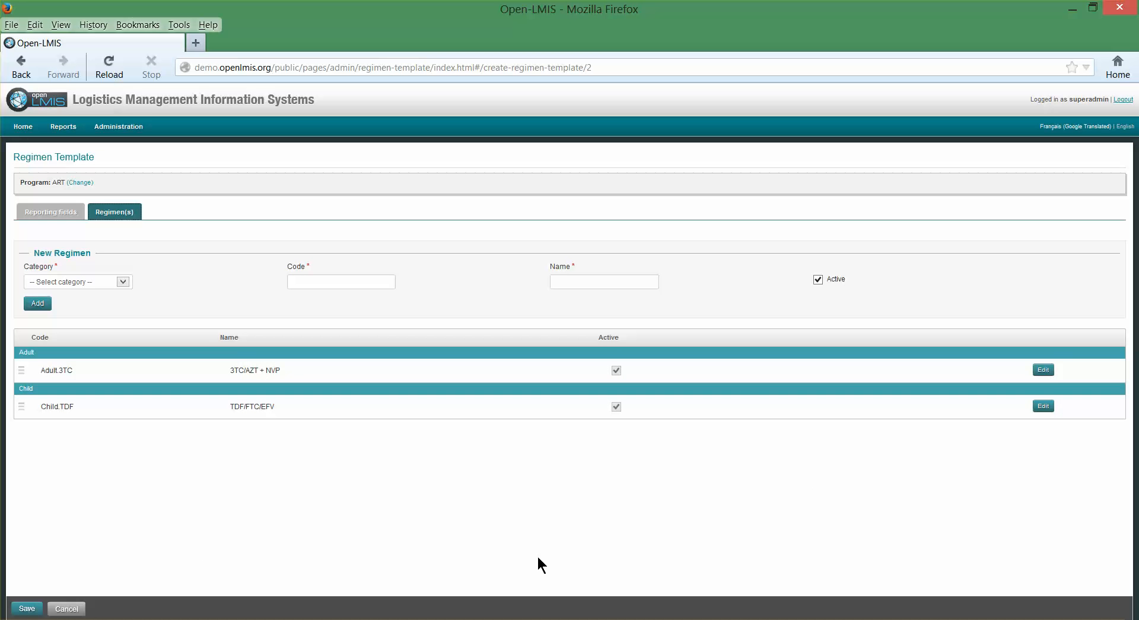
left_click(67, 609)
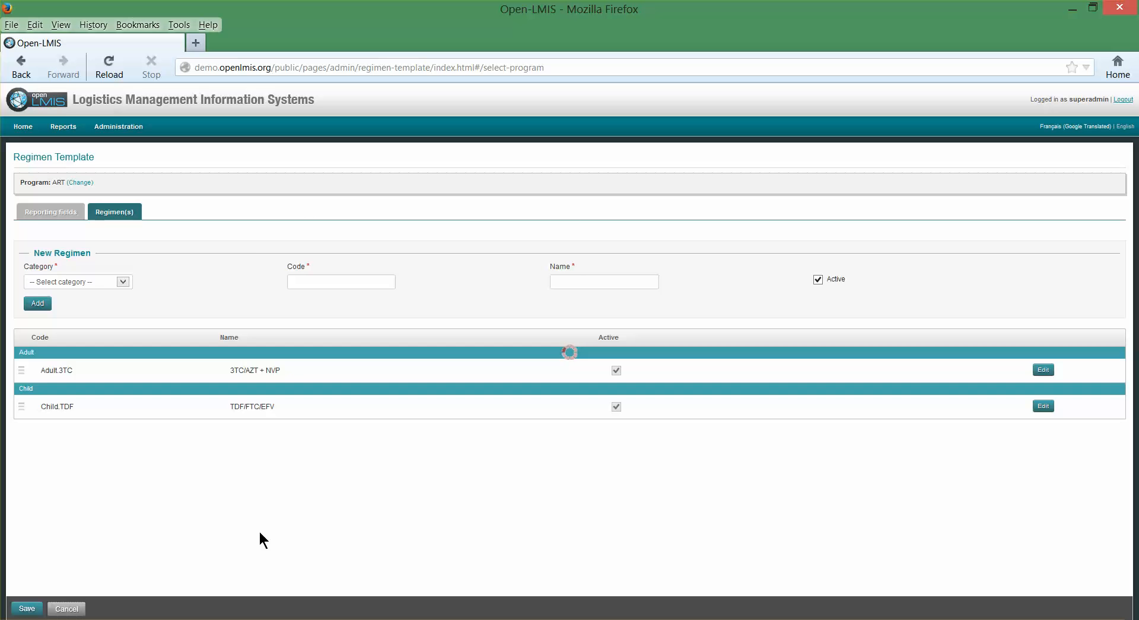